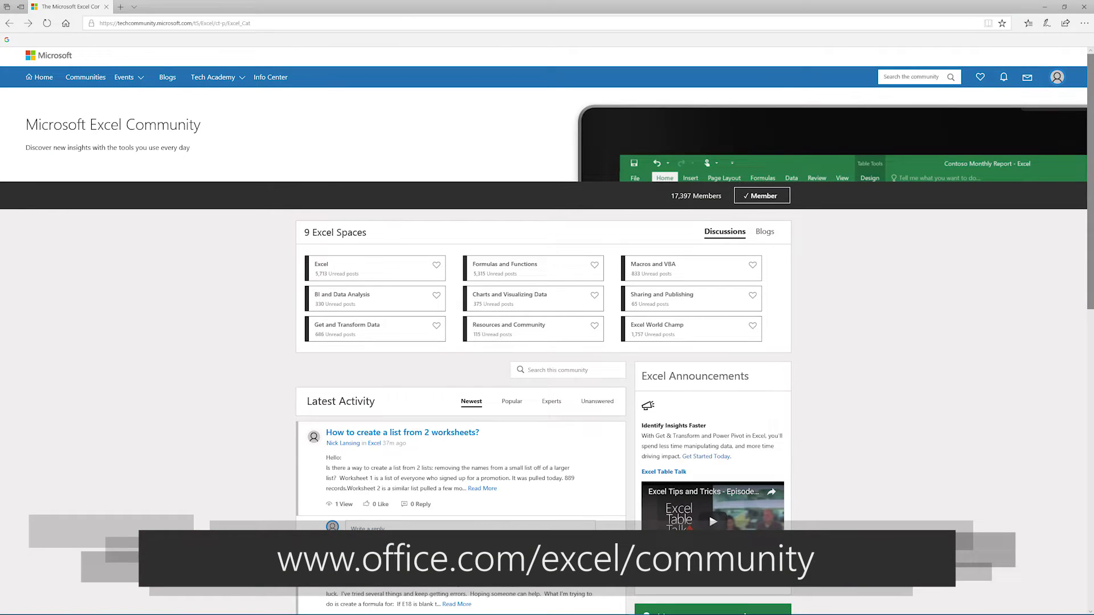
- Scroll down the Tech Community pages to the Excel Blog's grid of recent post cards
scroll(547, 330, down, 3)
scroll(547, 342, down, 3)
scroll(547, 342, down, 3)
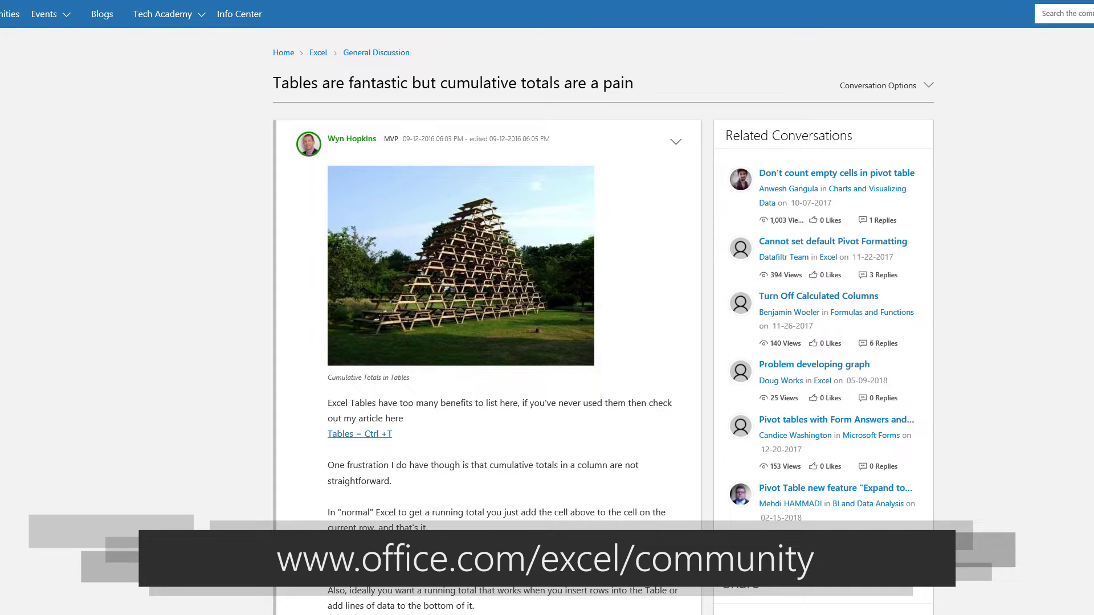
scroll(547, 308, down, 7)
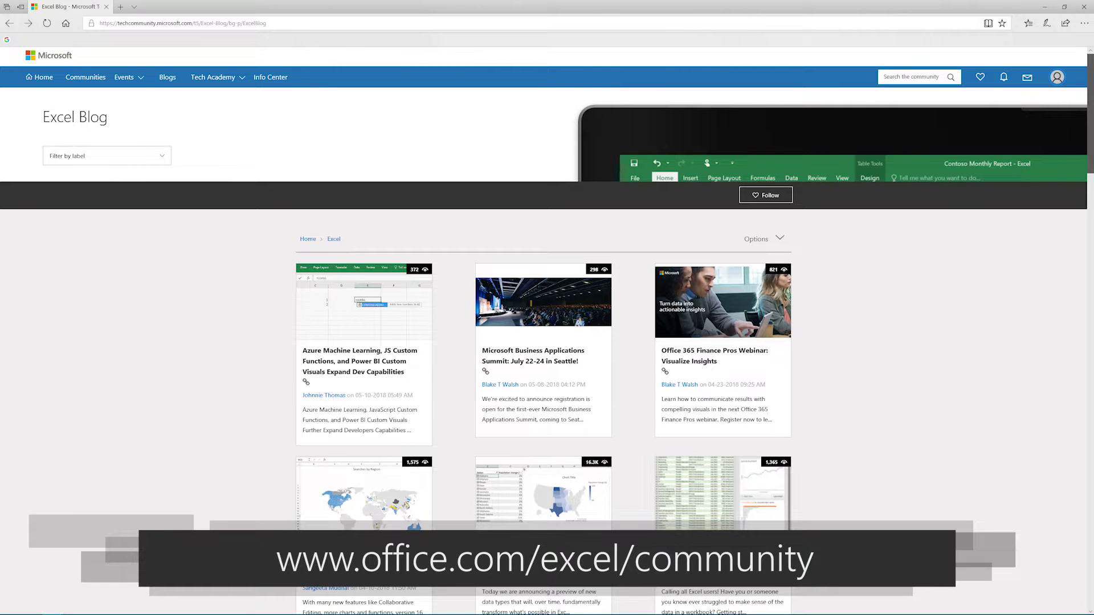
scroll(547, 332, down, 3)
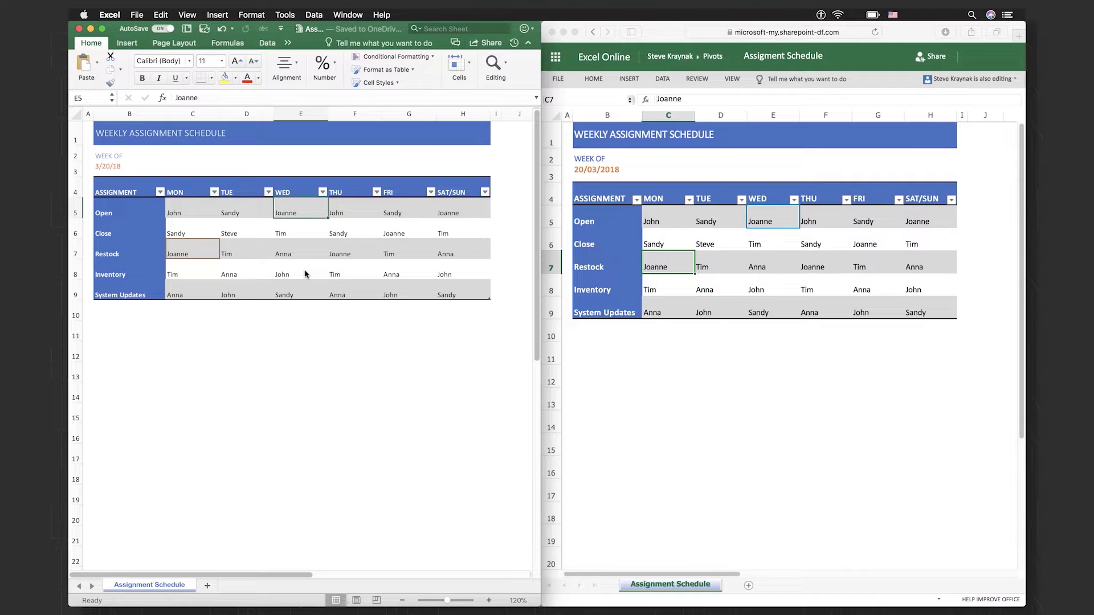
click(285, 236)
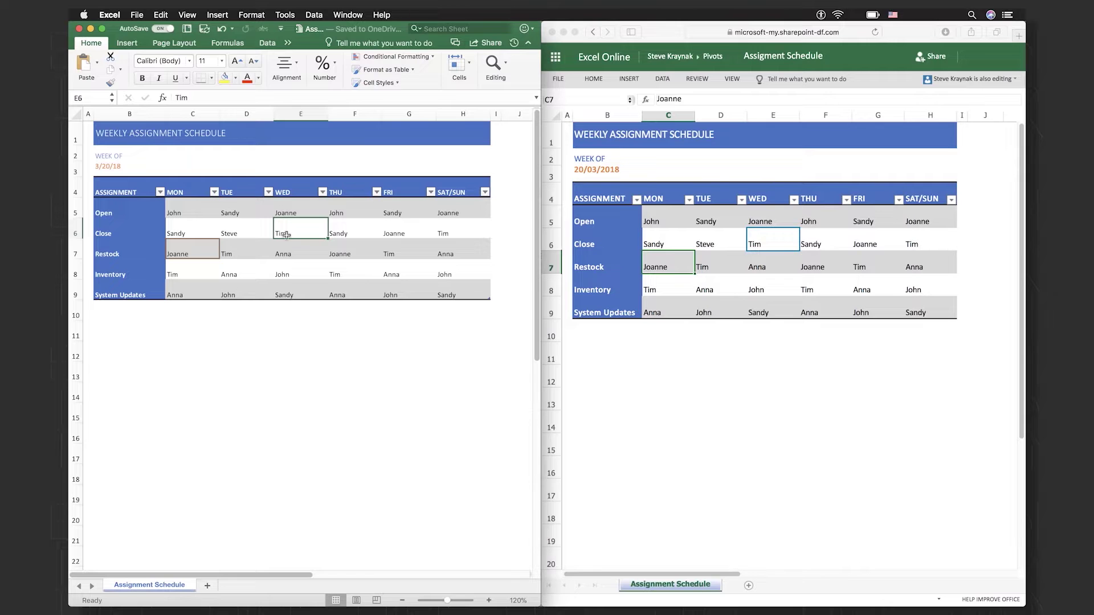
click(254, 212)
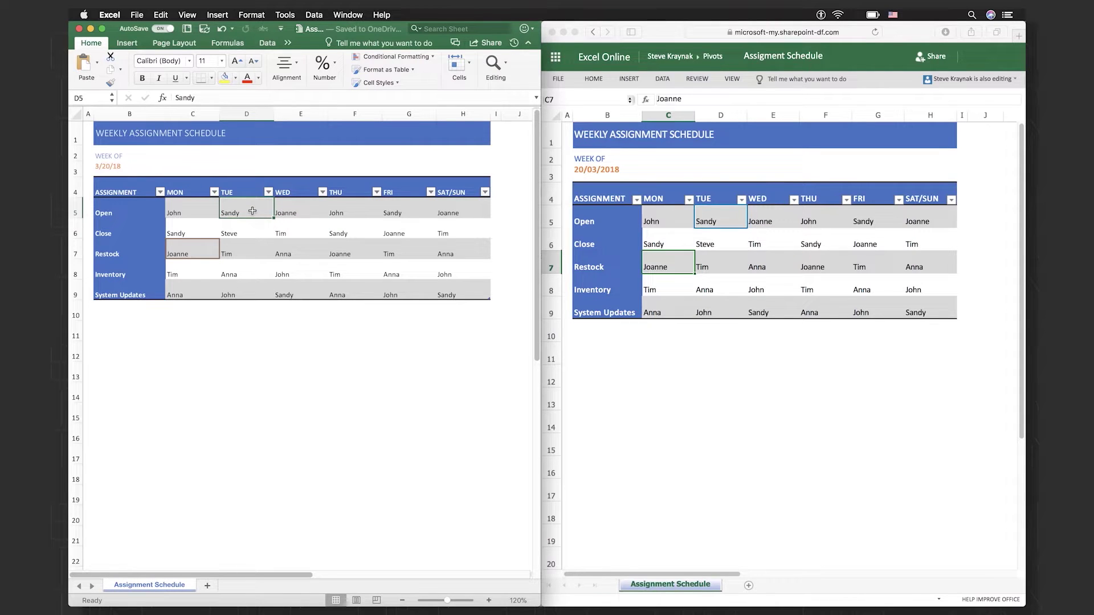
click(252, 234)
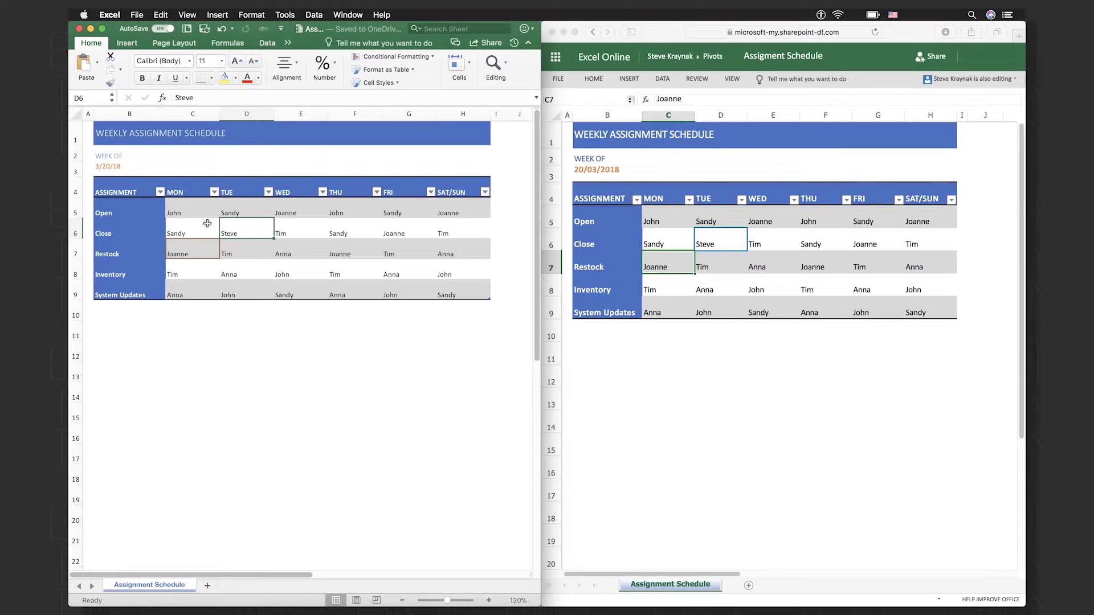
click(205, 213)
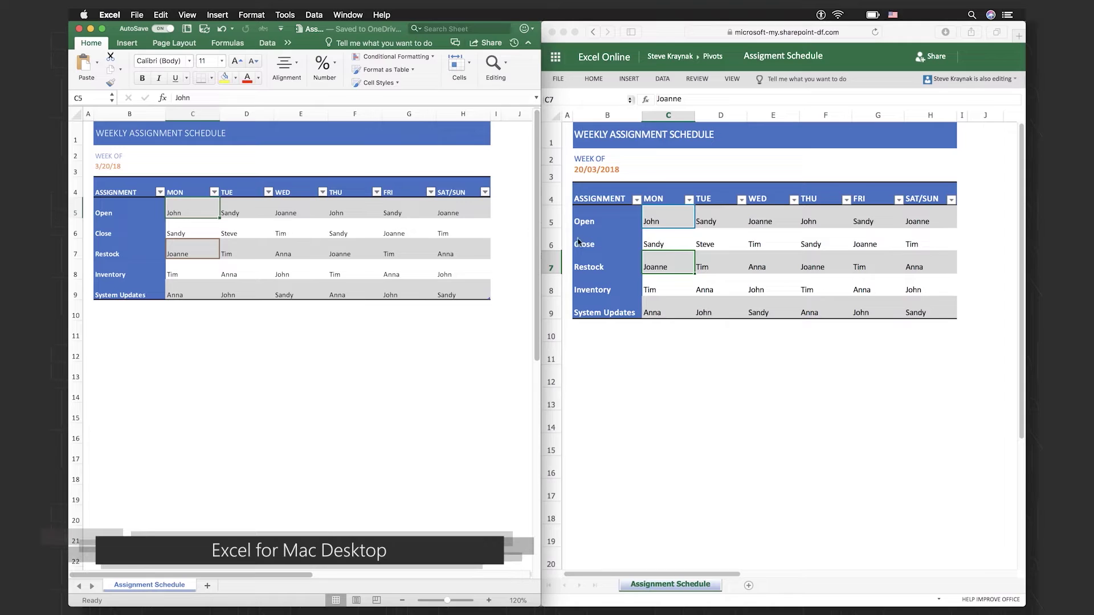
- Change C8's Monday Inventory assignee to Steve on the Mac and confirm it in Excel Online
click(720, 243)
click(753, 244)
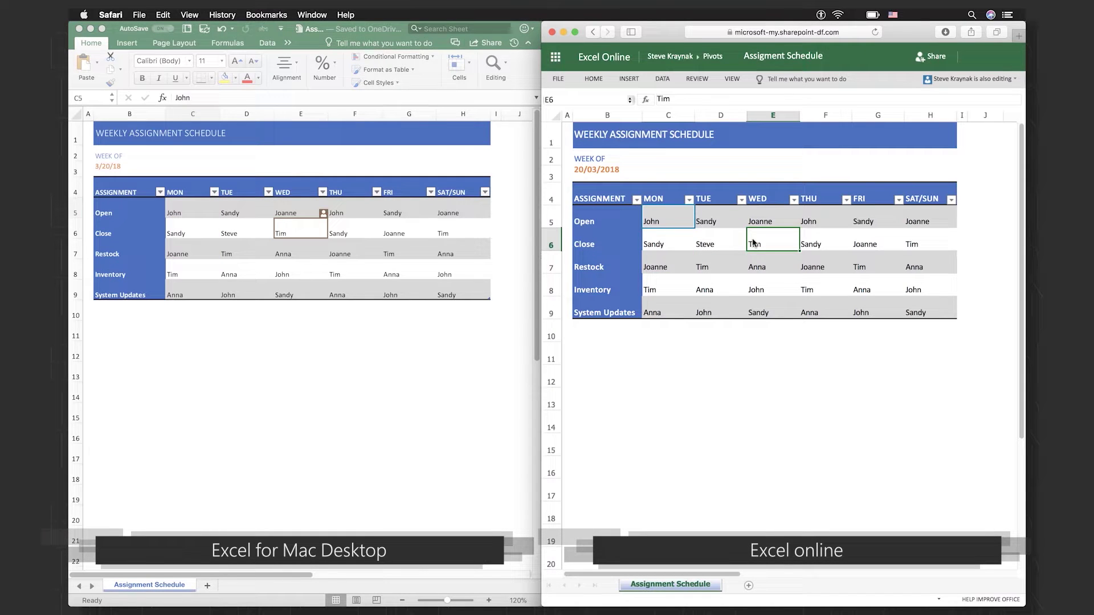
click(719, 222)
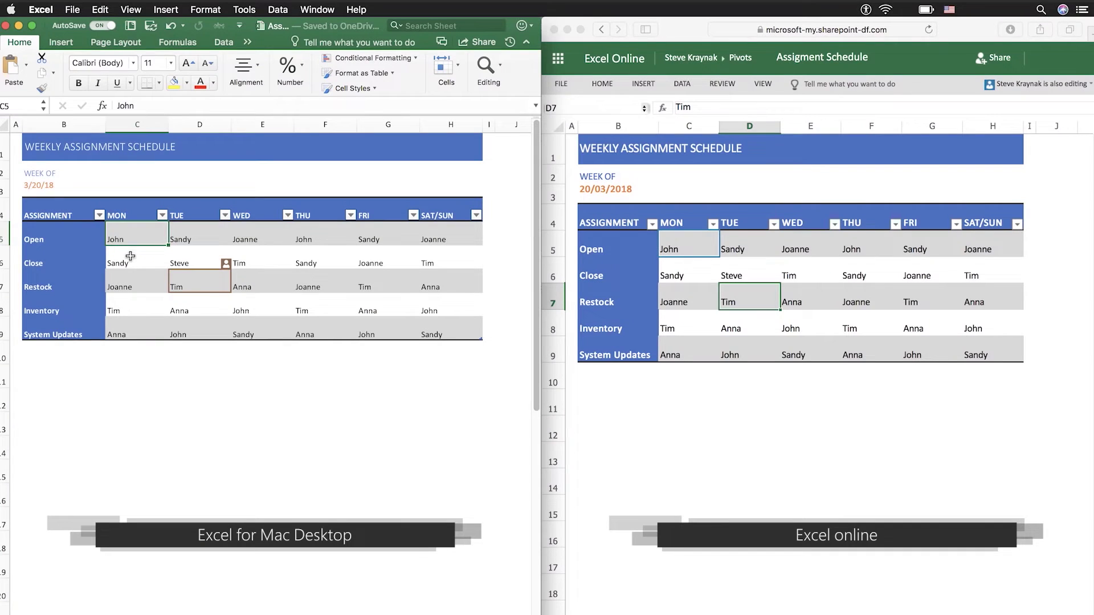
click(127, 308)
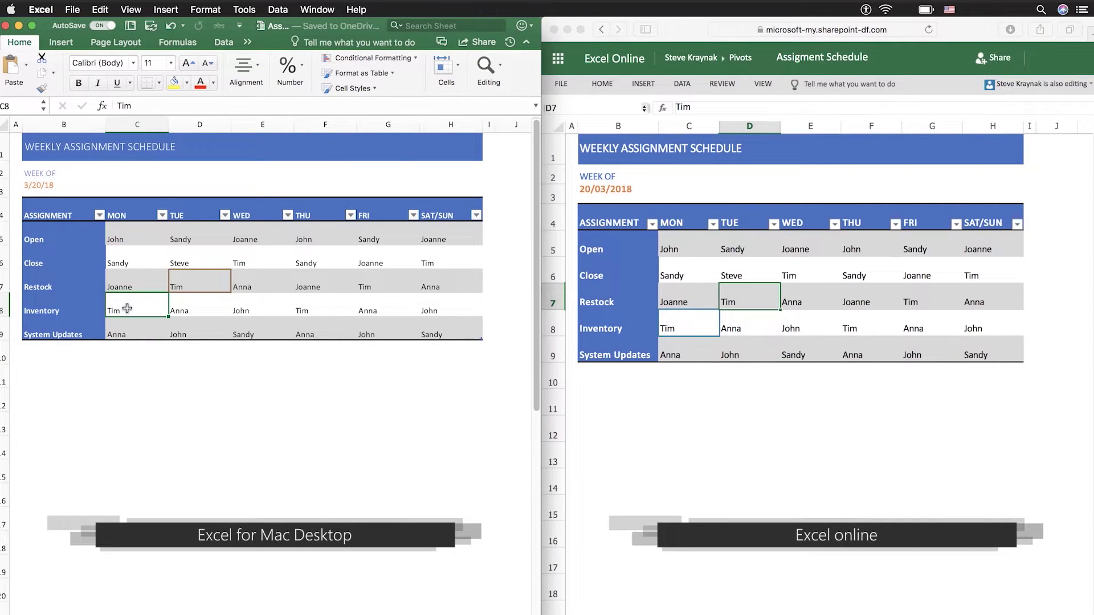
text(Steve)
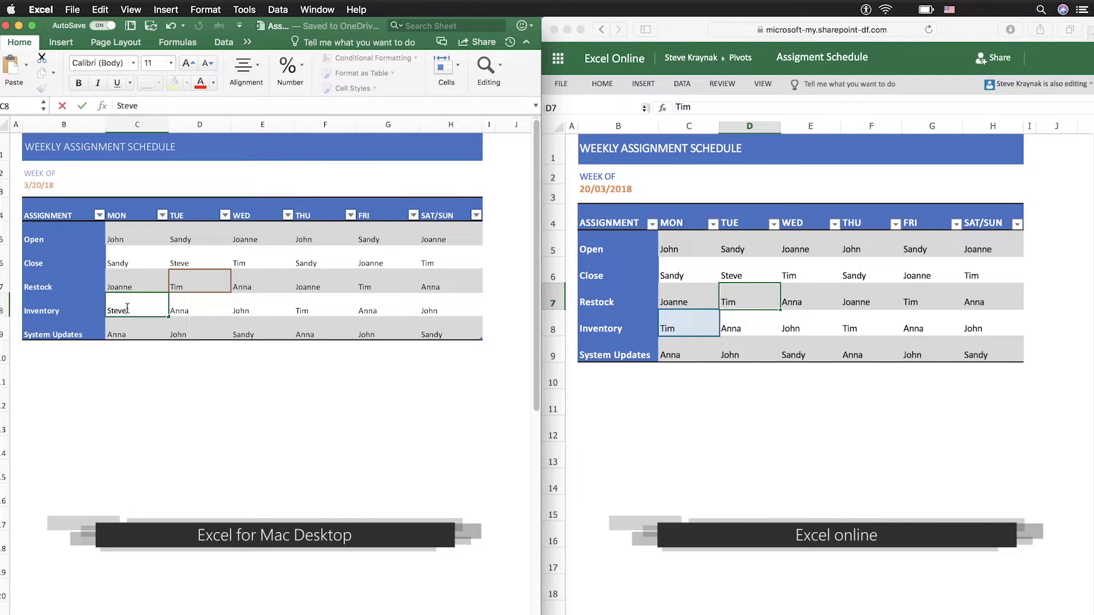
key(Return)
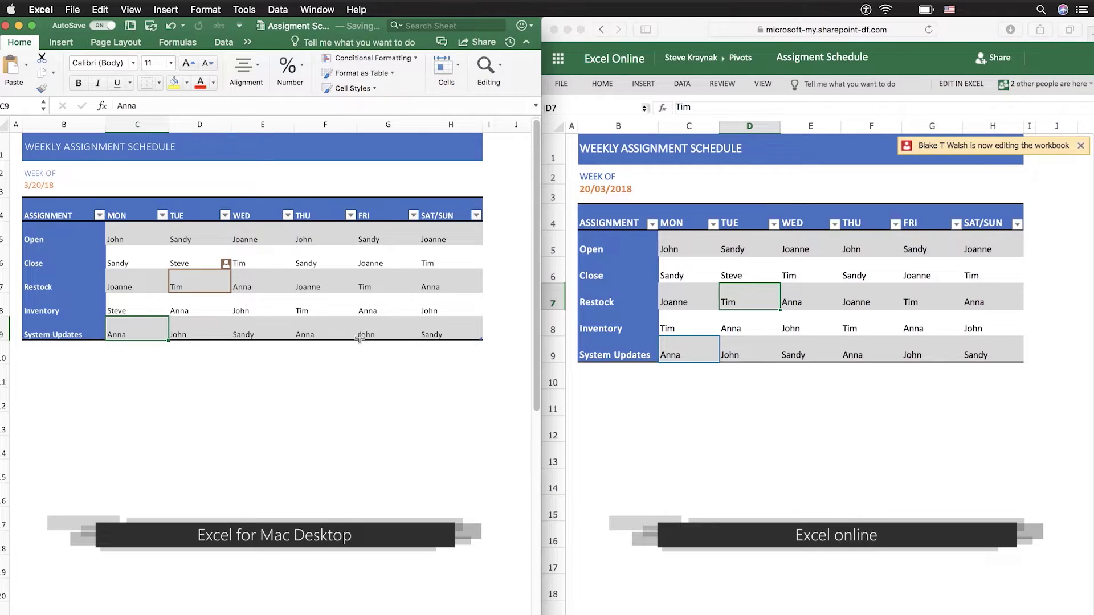
click(694, 324)
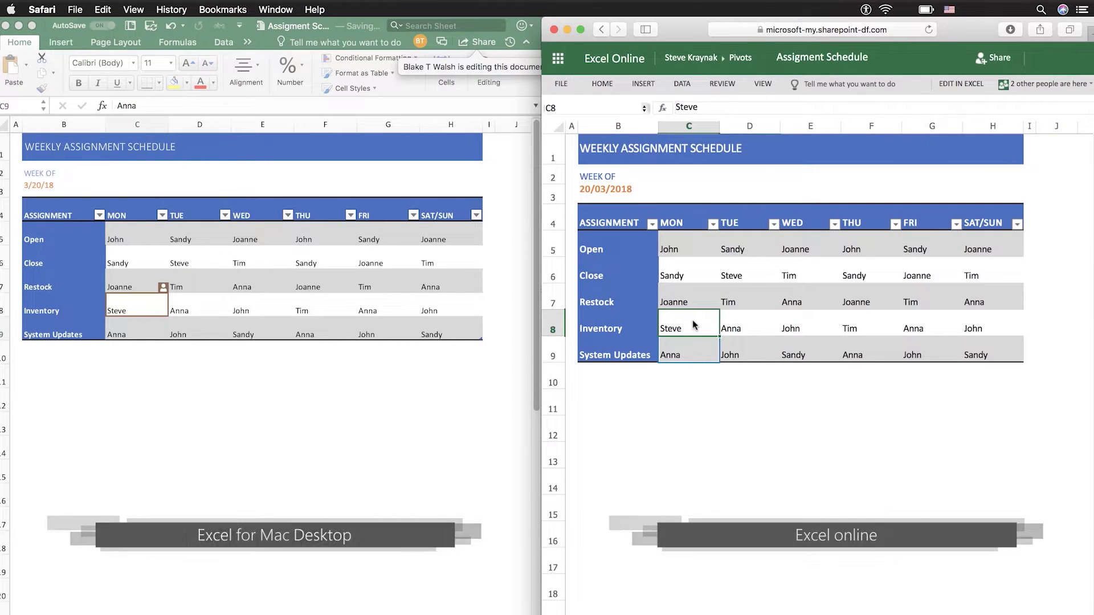
click(390, 260)
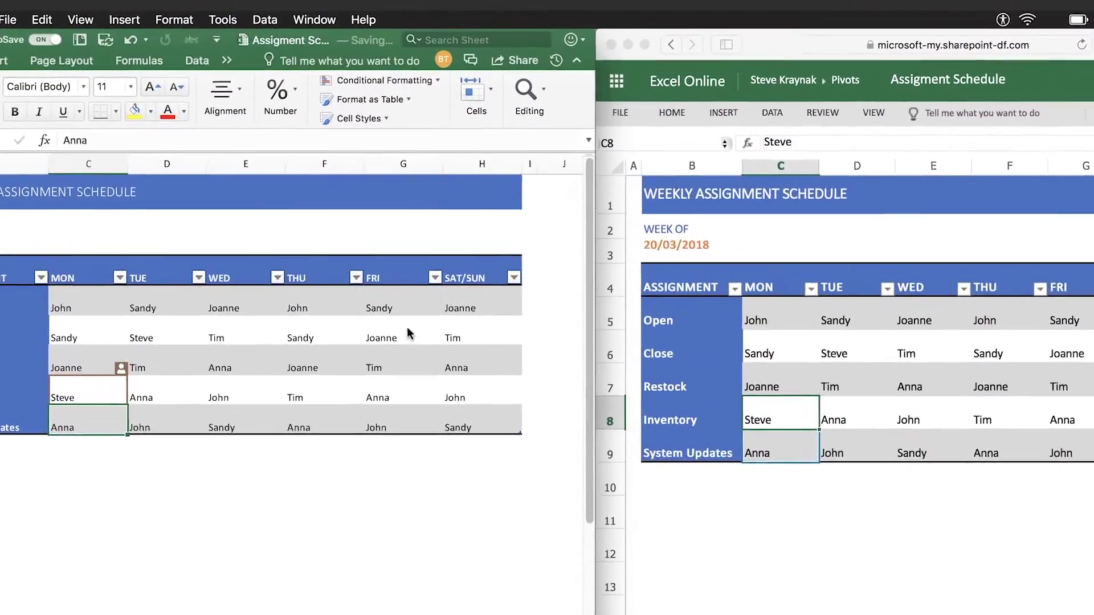
click(399, 294)
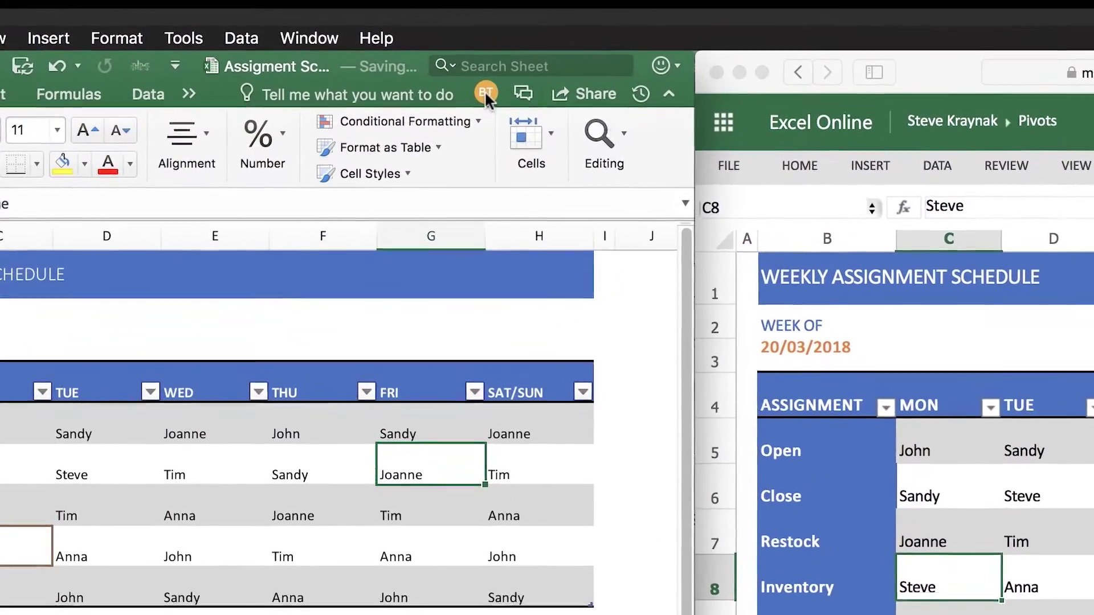
click(482, 90)
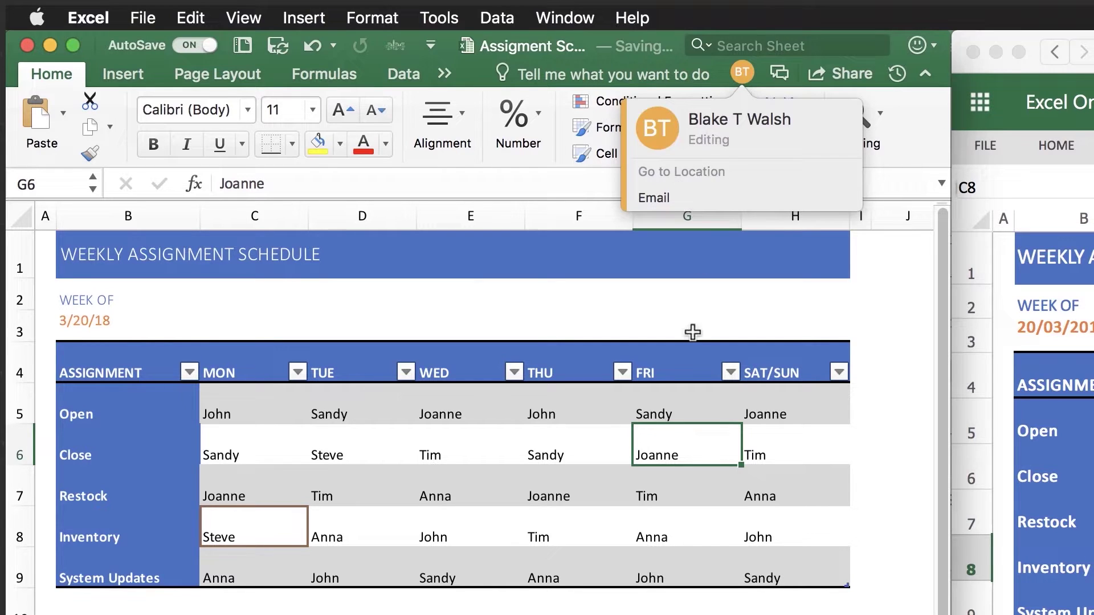
click(617, 439)
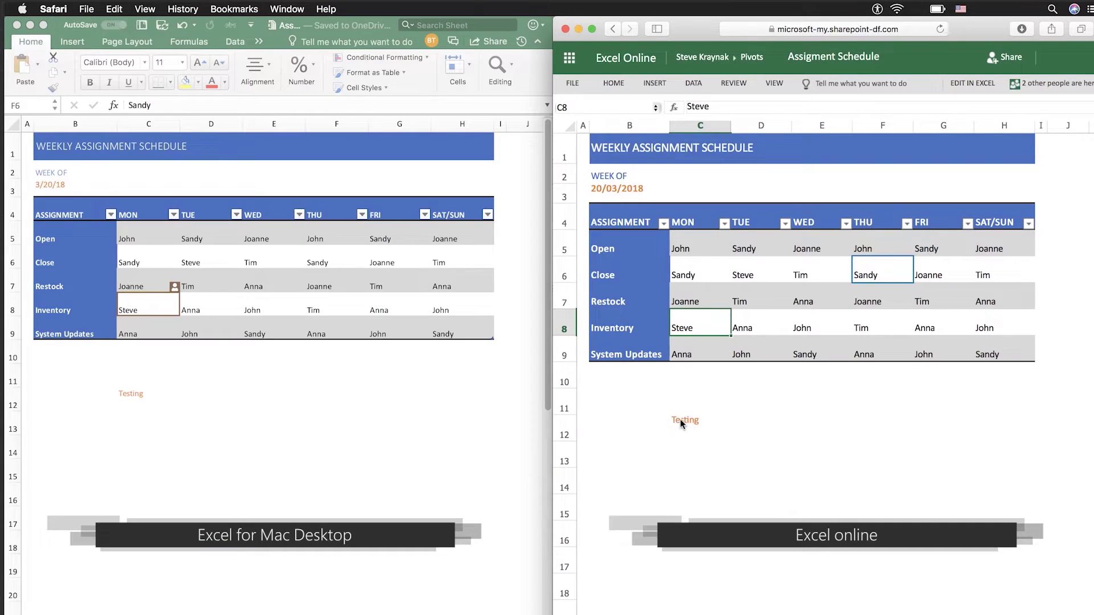
- Delete the Testing entry from cell C12 in Excel Online
click(681, 422)
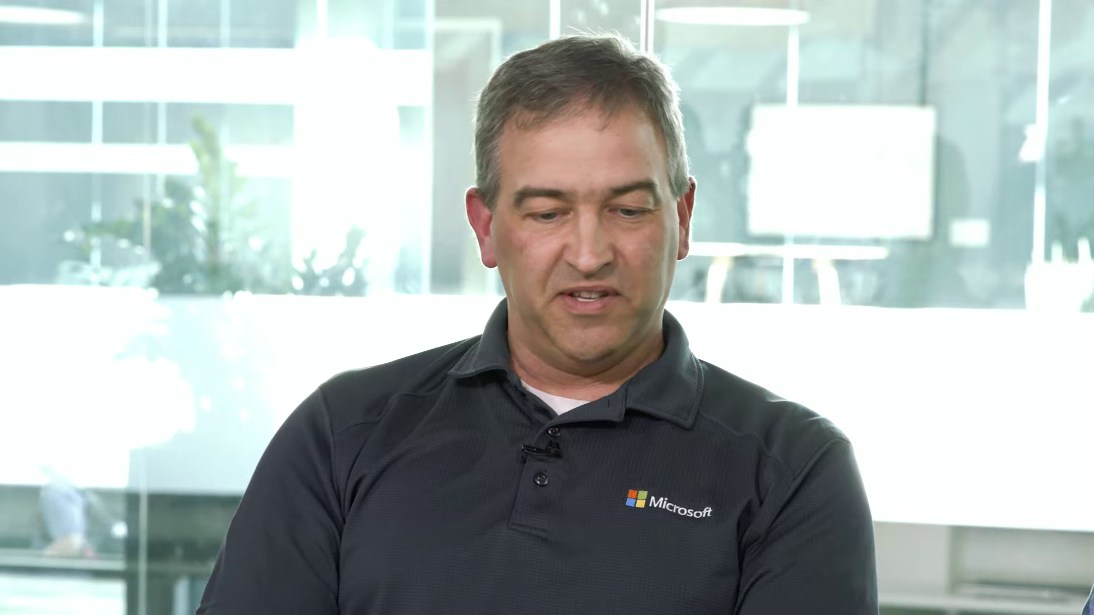
key(Delete)
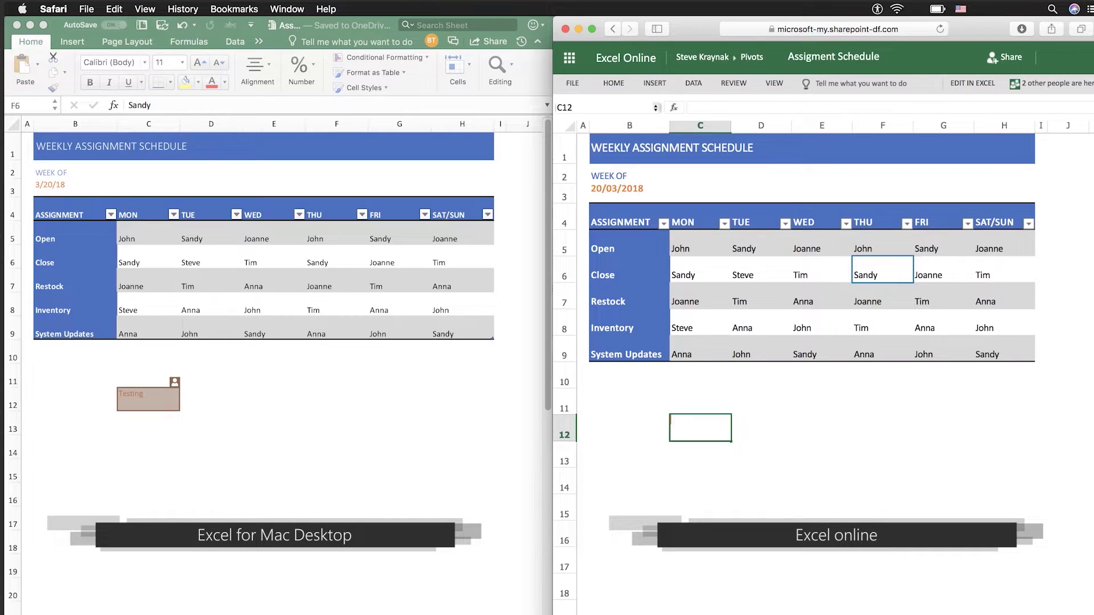
click(154, 362)
- Bring the BigCrunch Multi workbook window to the front in Excel for Mac
click(146, 357)
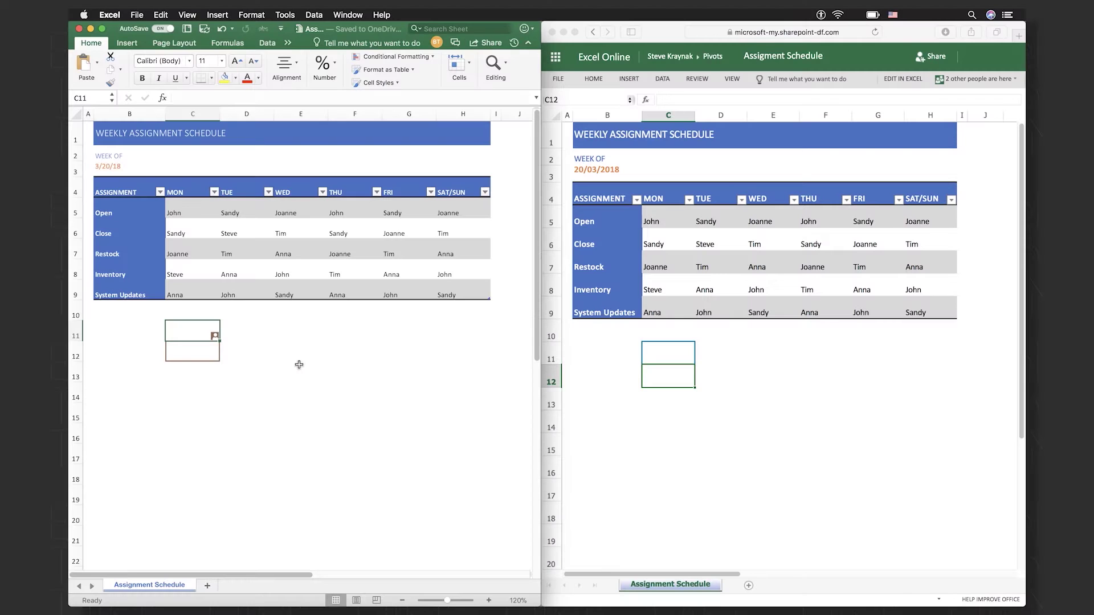
key(super+Tab)
key(super+shift+Tab)
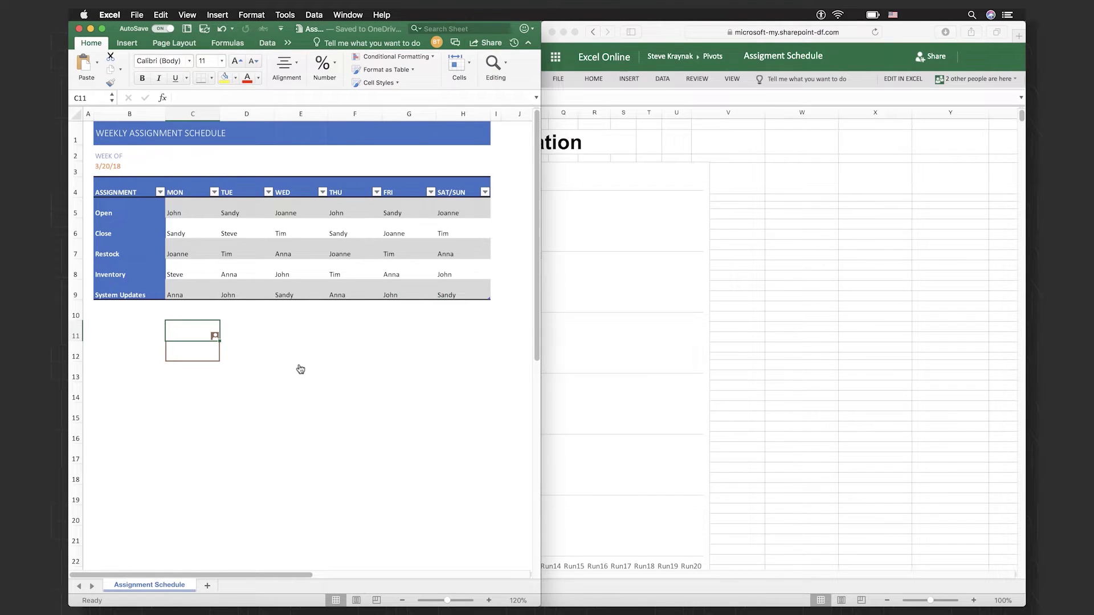
key(super+grave)
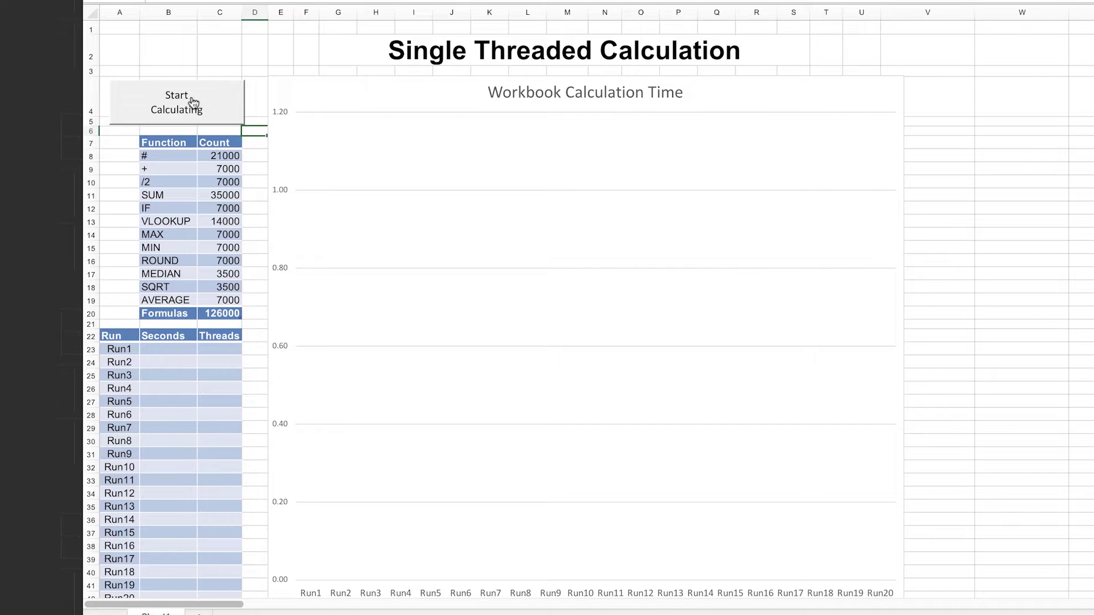
- Start the BigCrunch calculation and compare about 0.33 s multi-threaded with roughly 0.8 s single-threaded
click(194, 104)
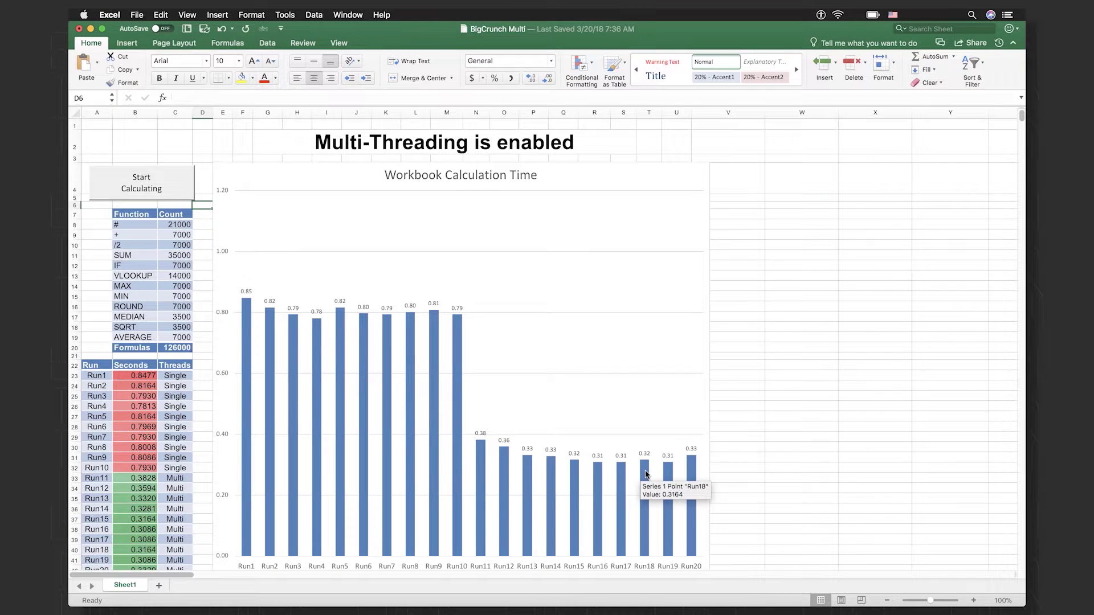
- Return to Excel and cycle its windows to the charts workbook with the Book Store Revenue treemap
key(super+Tab)
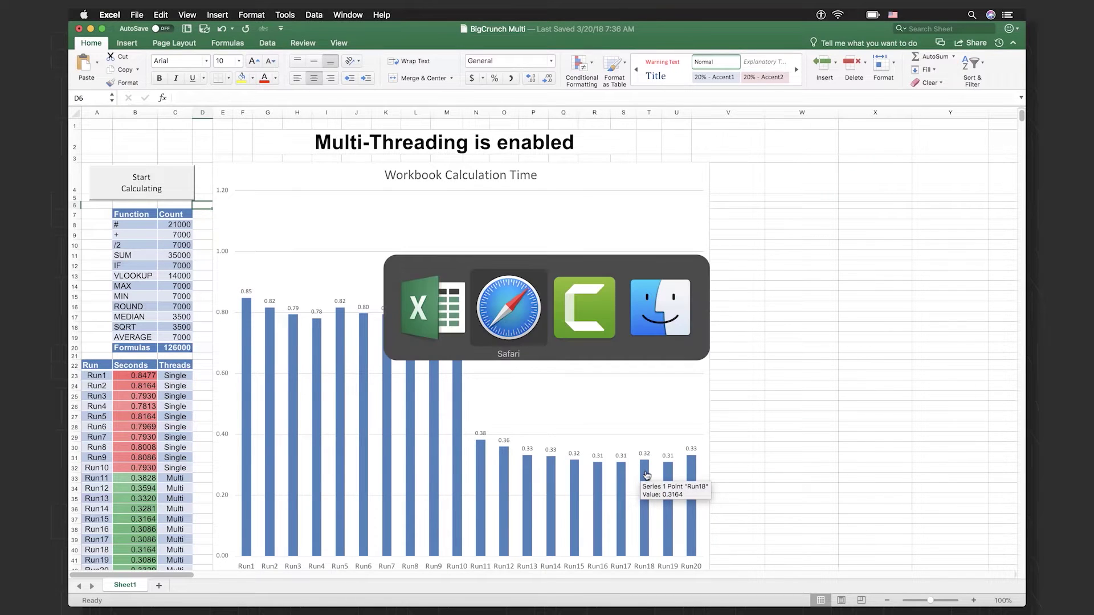
key(super+Tab)
key(super+Tab)
key(super+Tab)
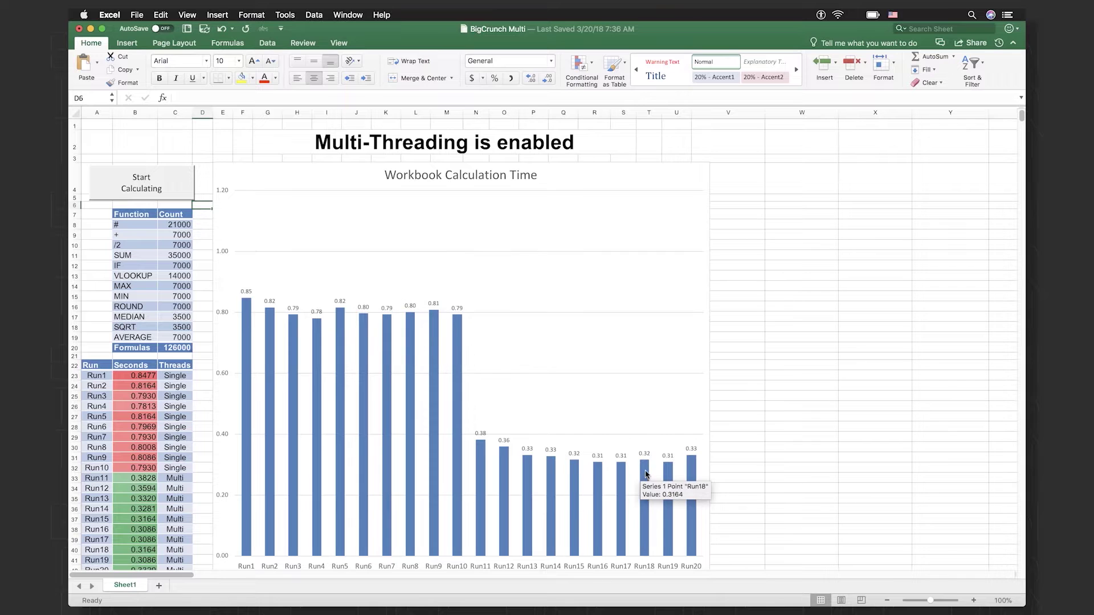
key(super+grave)
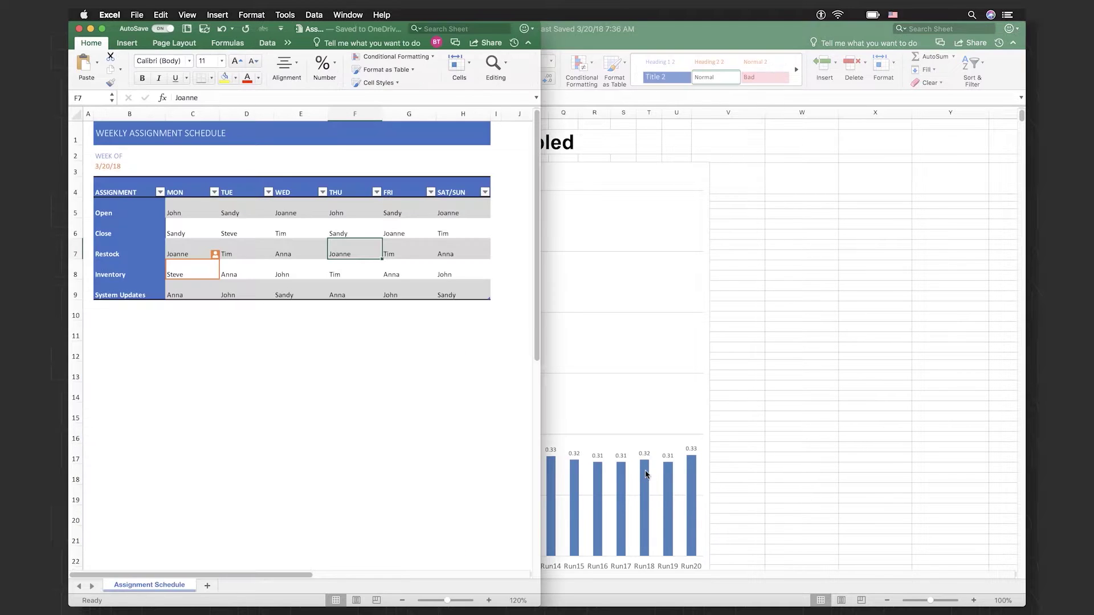
key(super+grave)
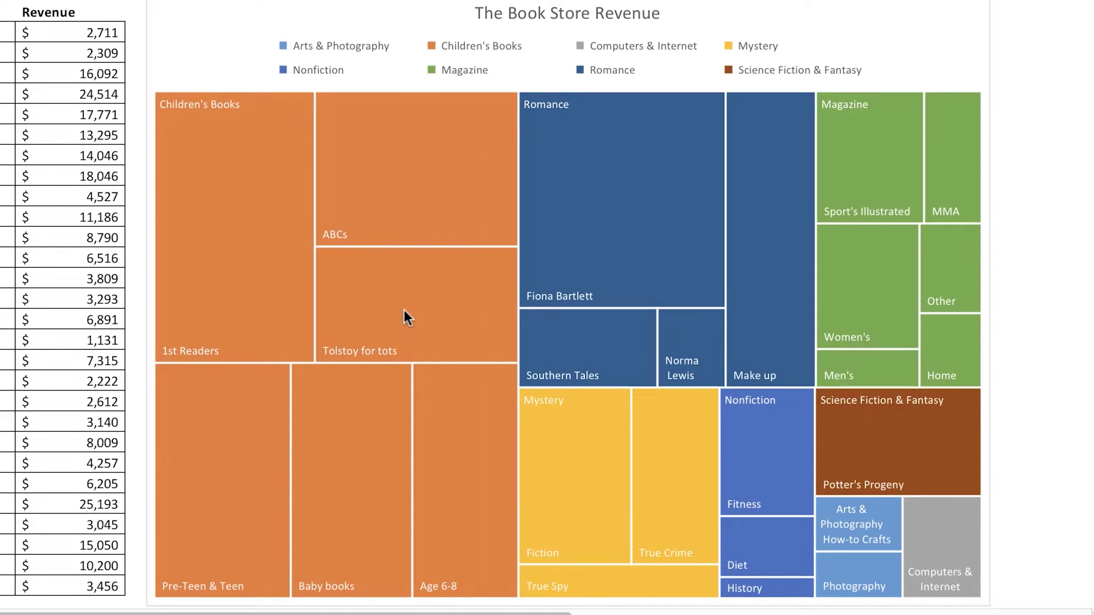
- Scroll down to the Revenue by Book Type sunburst chart
scroll(37, 428, down, 4)
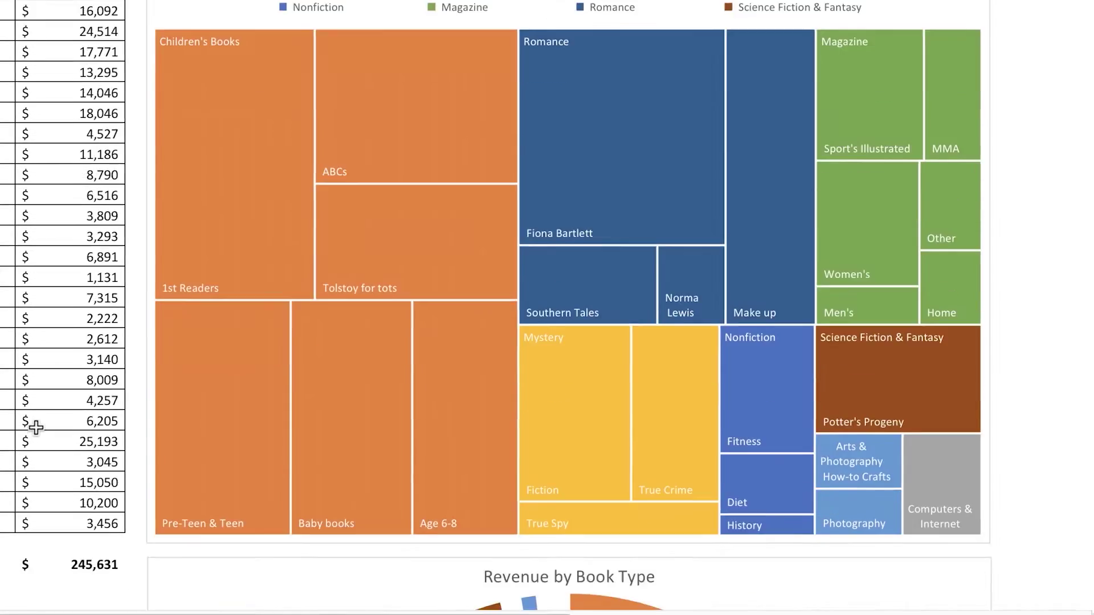
scroll(35, 448, down, 6)
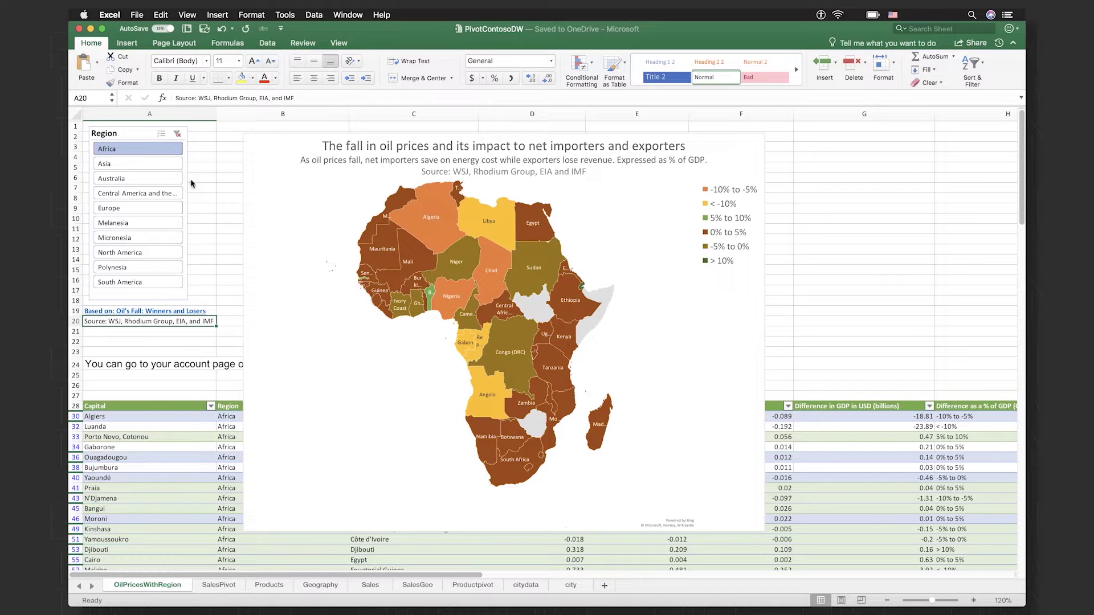
click(143, 167)
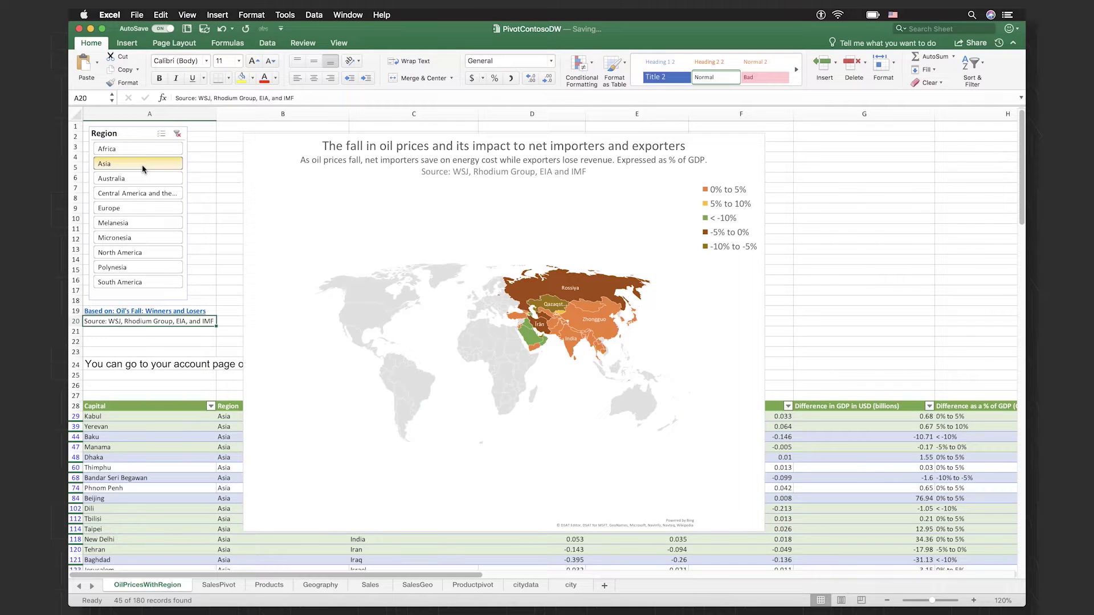
click(134, 256)
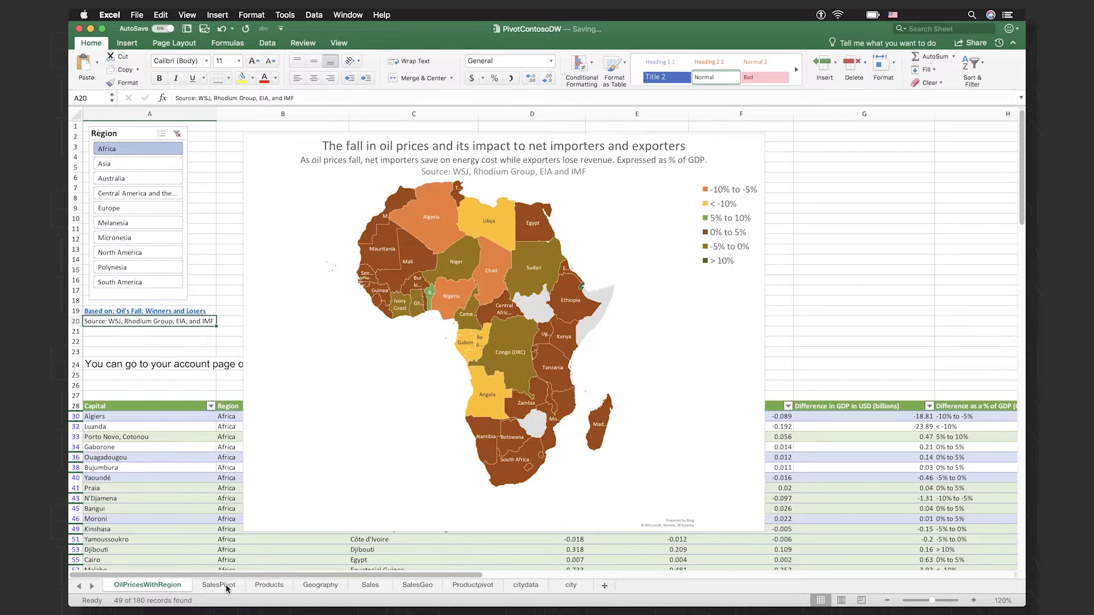
- On the Products sheet, filter the slicers to Economy class, Contoso, Ltd and Blue colour
click(269, 585)
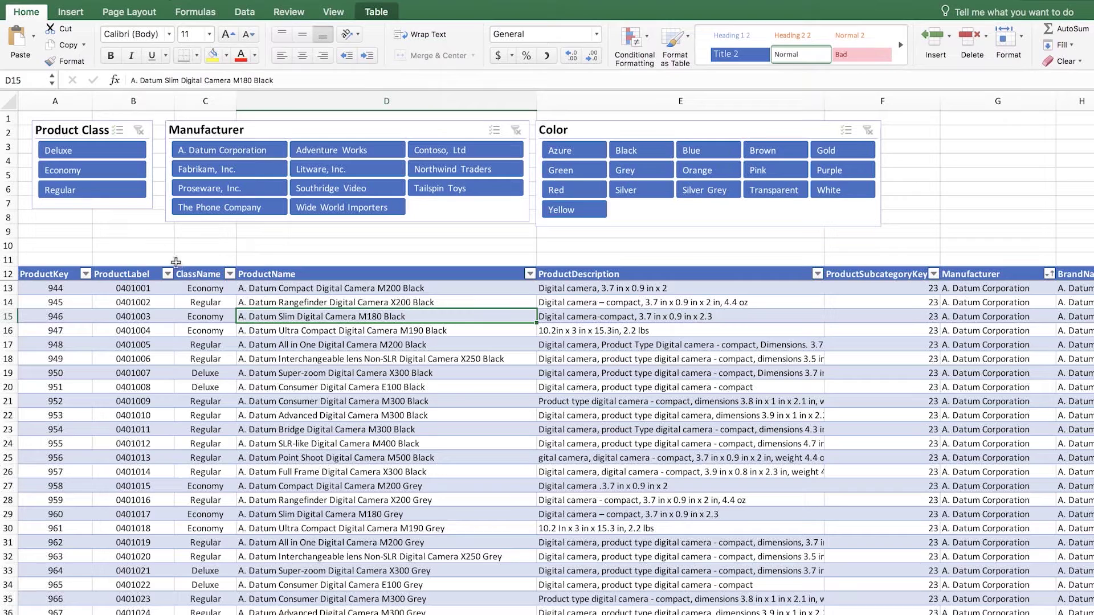
click(111, 177)
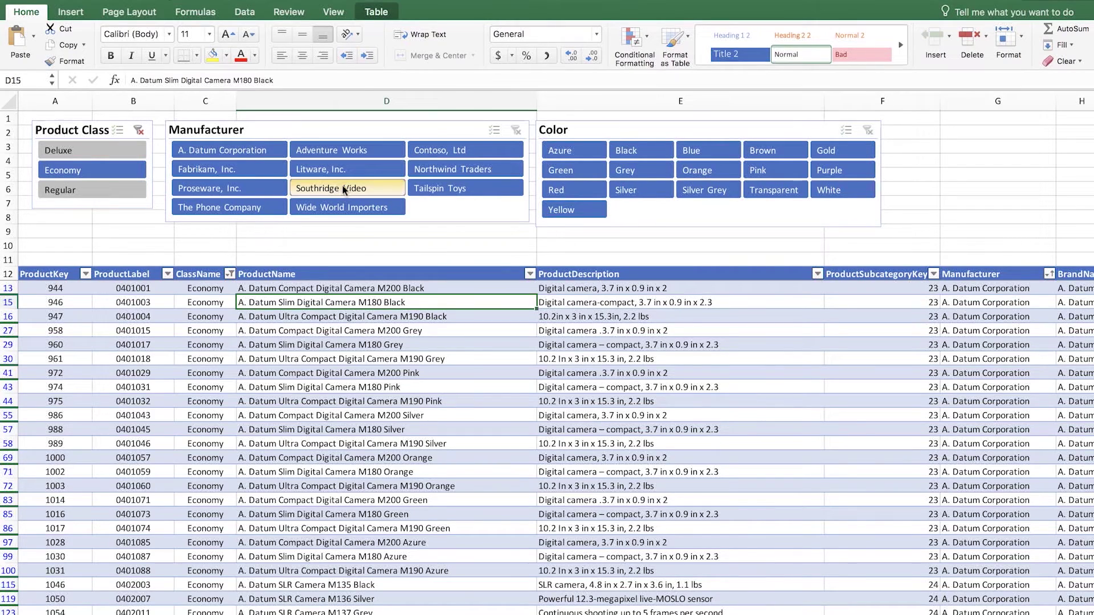
click(443, 153)
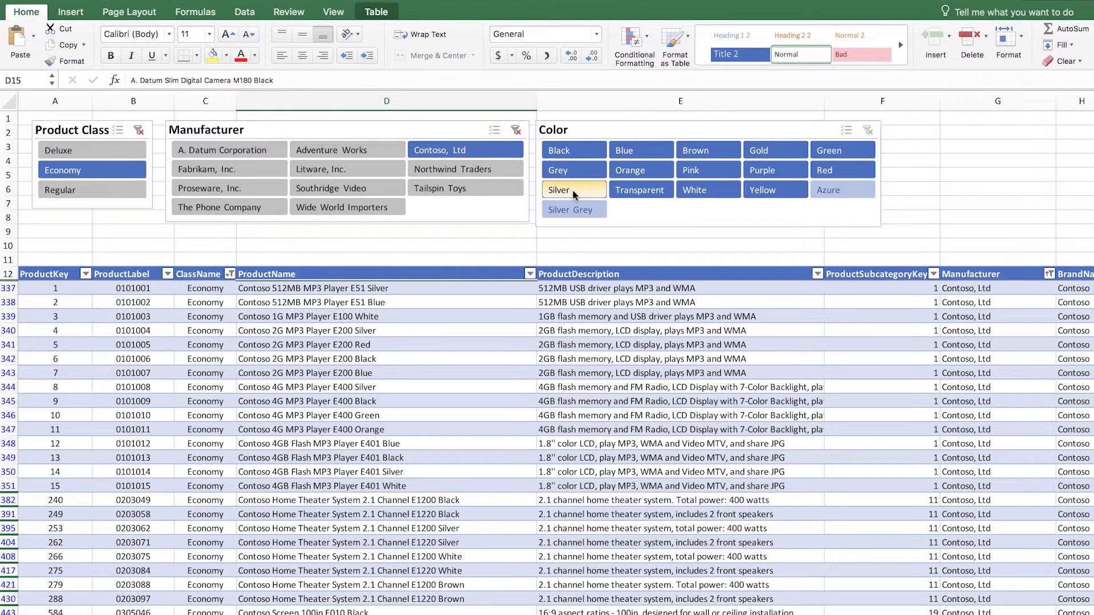
click(643, 155)
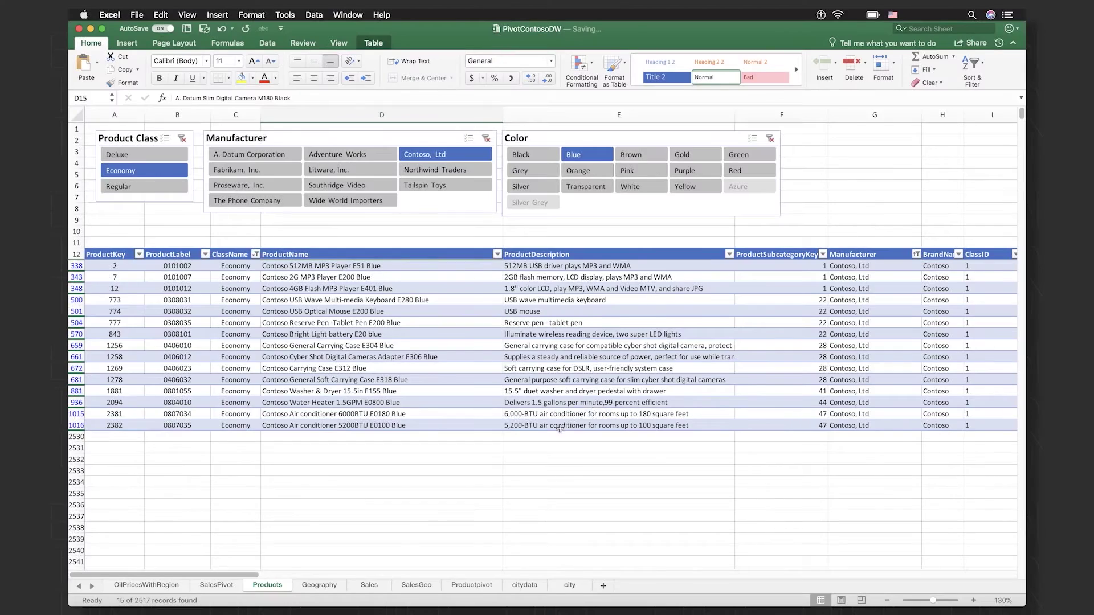
click(217, 586)
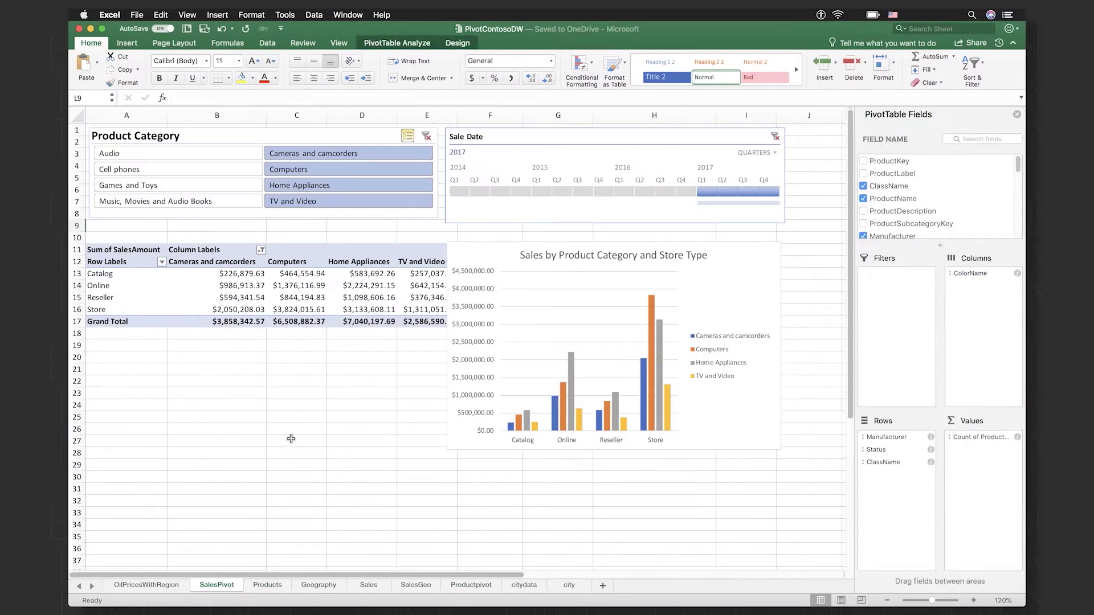
click(351, 296)
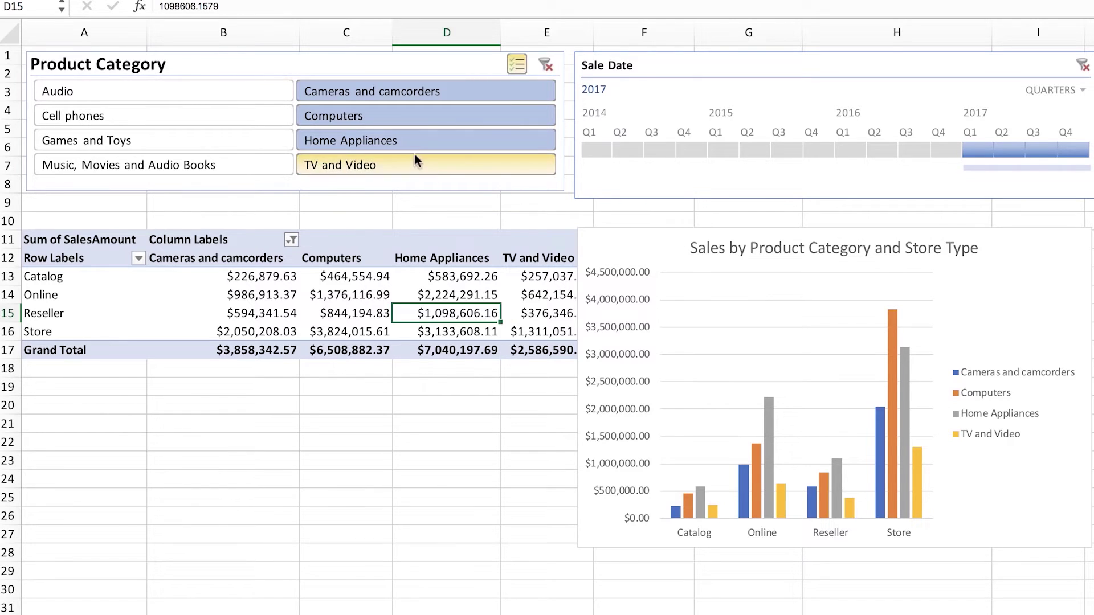
click(399, 121)
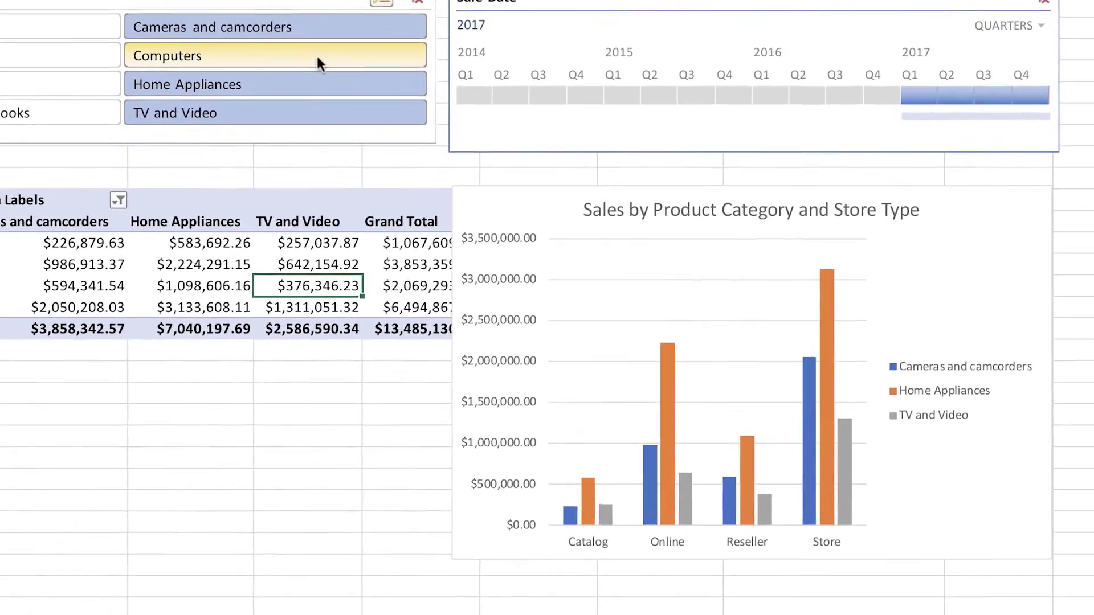
click(313, 56)
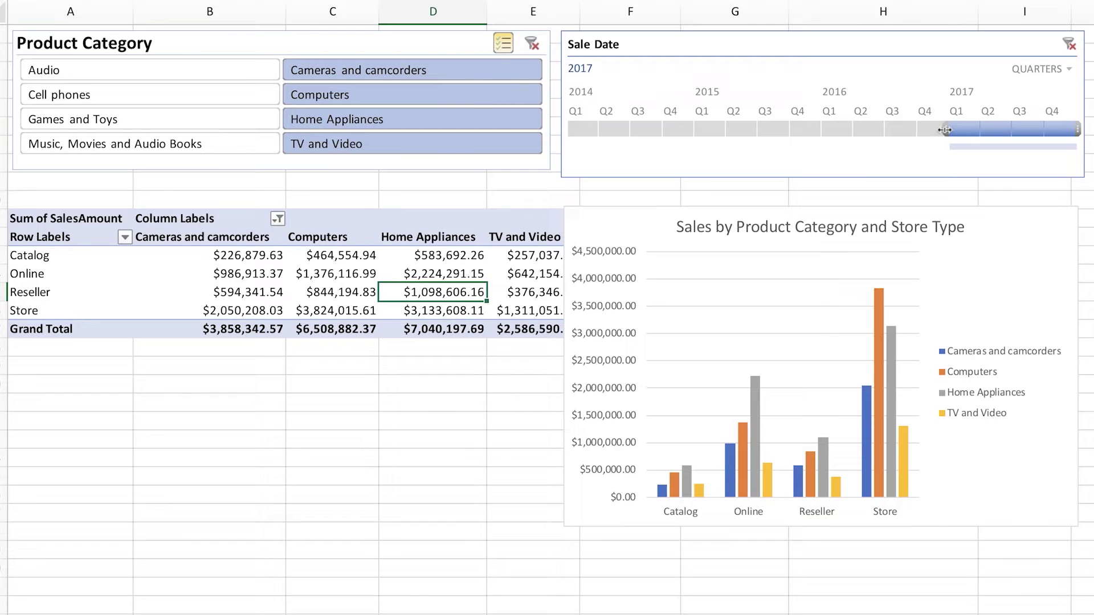
- Set the Sale Date timeline range to span 2016 Q1 through 2016 Q4
drag(941, 130, 823, 131)
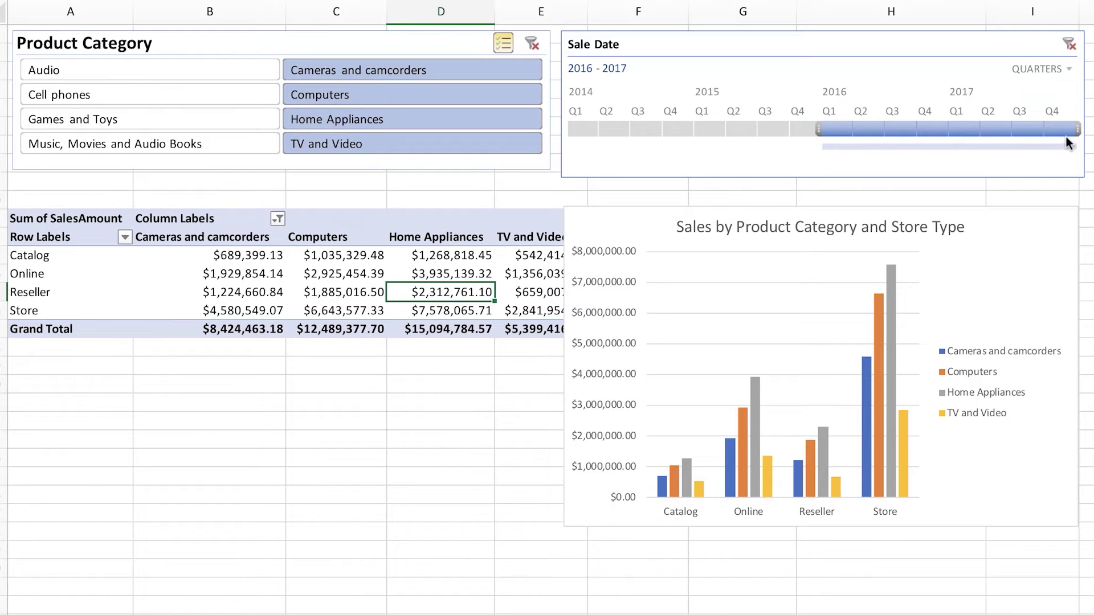
drag(1077, 130, 946, 129)
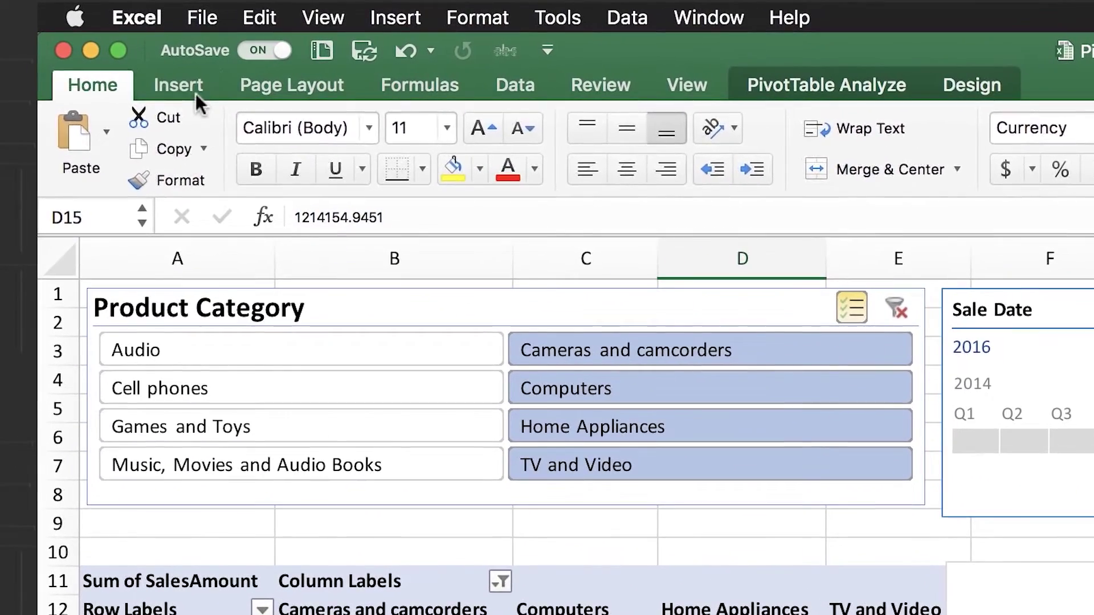
click(163, 92)
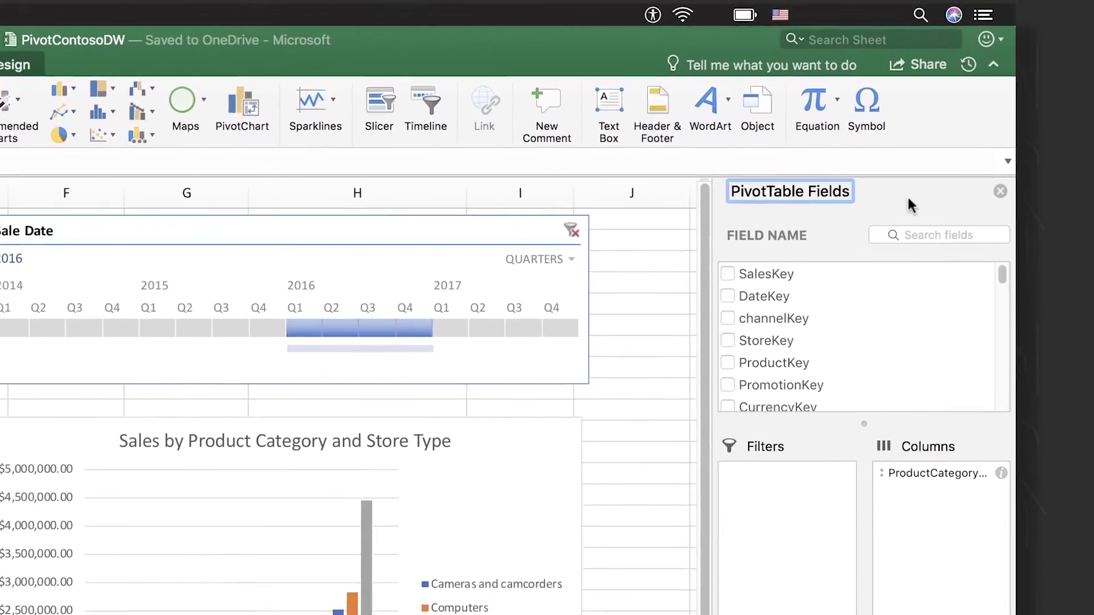
- Open the Send Feedback form using the smiley menu's Tell Us What You Like option
click(986, 44)
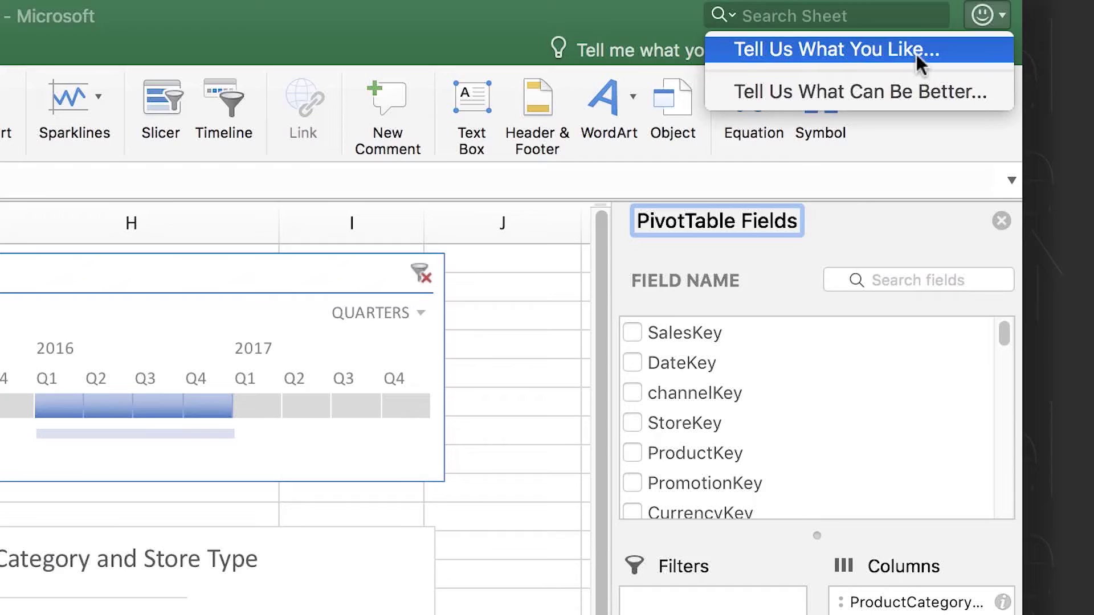
click(887, 92)
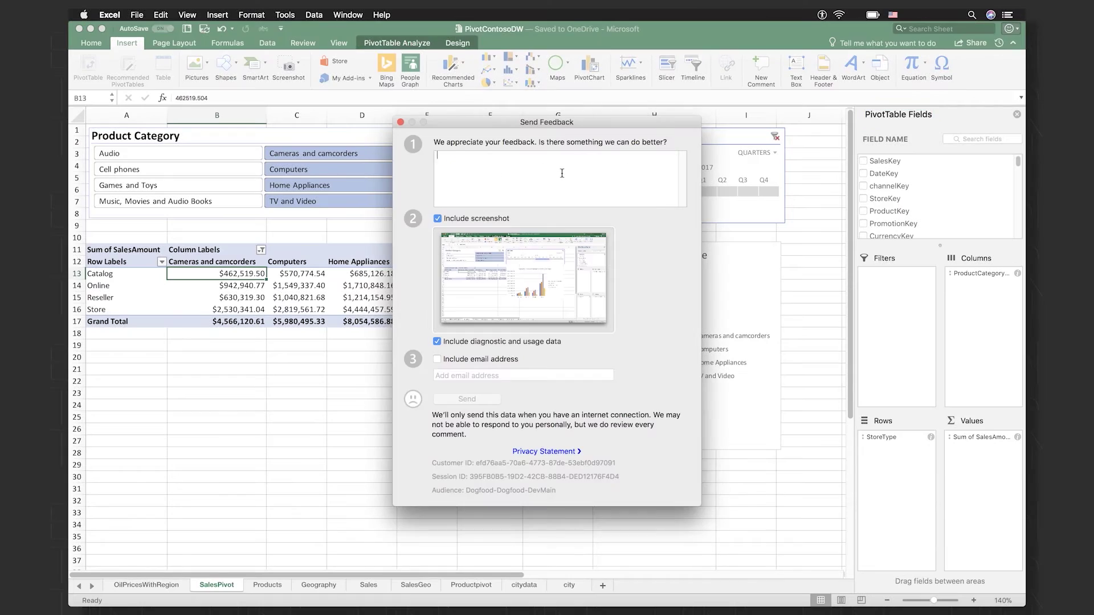